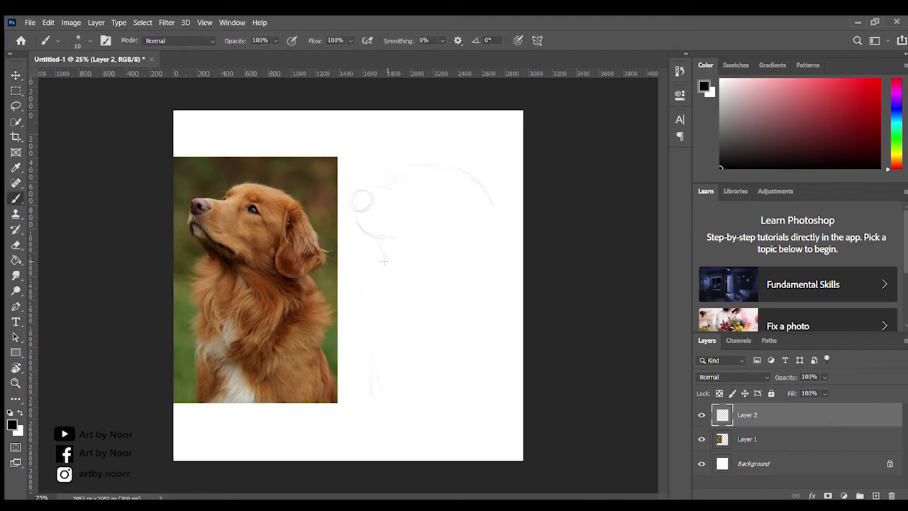
# Darken the nose outline and nostrils at 30% brush opacity, undoing a stray stroke
pyautogui.scroll(2, 362, 215)
pyautogui.moveTo(387, 224)
pyautogui.mouseDown()
pyautogui.moveTo(429, 234)
pyautogui.moveTo(389, 228)
pyautogui.moveTo(386, 241)
pyautogui.mouseUp()
pyautogui.press('3')
pyautogui.hotkey('ctrl', 'z')
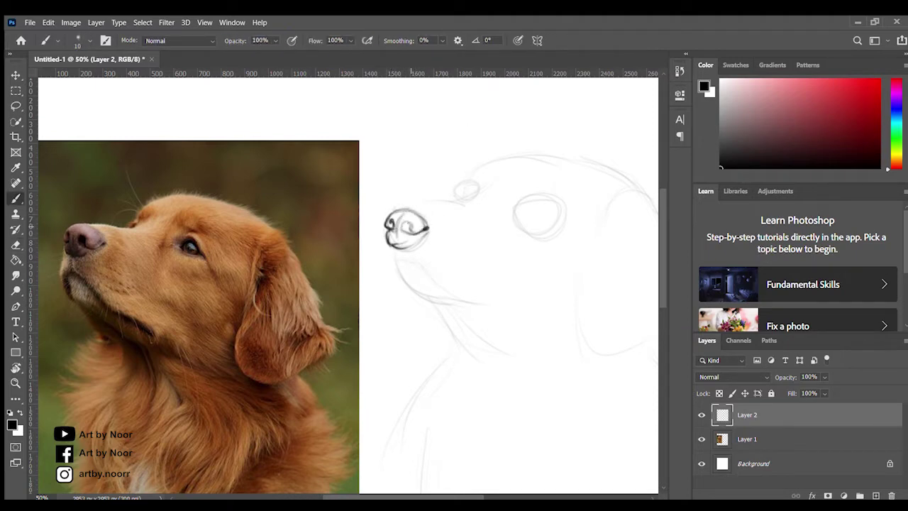
pyautogui.moveTo(411, 225)
pyautogui.mouseDown()
pyautogui.moveTo(401, 227)
pyautogui.moveTo(406, 282)
pyautogui.mouseUp()
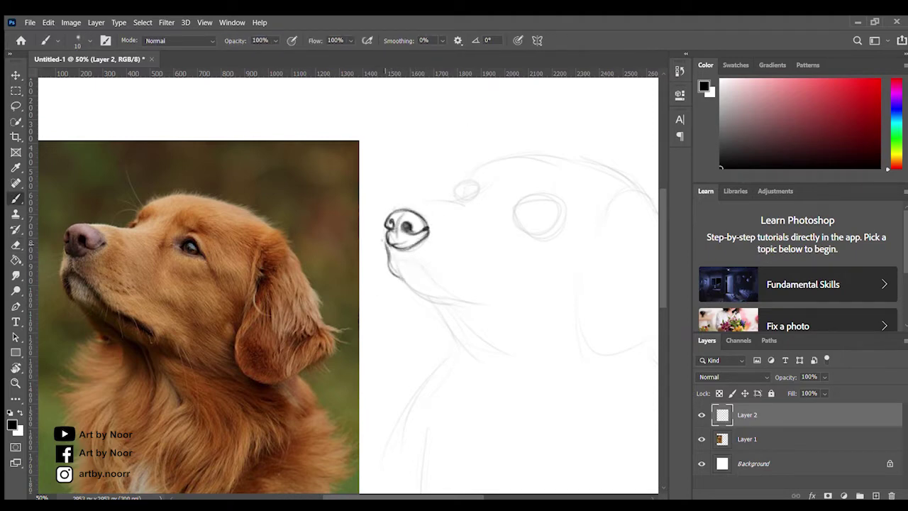
# Draw and darken the chin and jaw line below the nose
pyautogui.moveTo(392, 250)
pyautogui.mouseDown()
pyautogui.moveTo(413, 272)
pyautogui.moveTo(474, 304)
pyautogui.mouseUp()
pyautogui.moveTo(412, 283); pyautogui.dragTo(502, 319)
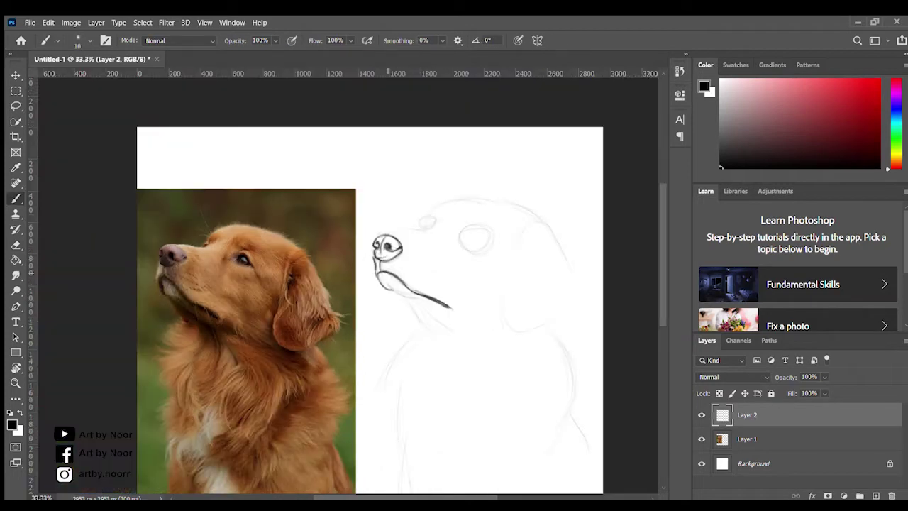
pyautogui.moveTo(390, 261); pyautogui.dragTo(454, 300)
pyautogui.moveTo(399, 276); pyautogui.dragTo(482, 335)
# Trace the snout top toward the forehead, the head outline and the side of the head
pyautogui.moveTo(402, 209); pyautogui.dragTo(490, 190)
pyautogui.moveTo(412, 207)
pyautogui.mouseDown()
pyautogui.moveTo(491, 189)
pyautogui.moveTo(530, 159)
pyautogui.mouseUp()
pyautogui.moveTo(470, 188)
pyautogui.mouseDown()
pyautogui.moveTo(548, 158)
pyautogui.moveTo(638, 190)
pyautogui.moveTo(577, 160)
pyautogui.mouseUp()
pyautogui.moveTo(484, 335); pyautogui.dragTo(525, 345)
pyautogui.moveTo(413, 295); pyautogui.dragTo(480, 370)
# Outline the ear and add fine fur strokes under the chin and down the neck
pyautogui.hotkey('ctrl', '-')
pyautogui.moveTo(539, 220)
pyautogui.mouseDown()
pyautogui.moveTo(506, 310)
pyautogui.moveTo(572, 306)
pyautogui.moveTo(579, 296)
pyautogui.mouseUp()
pyautogui.moveTo(430, 336); pyautogui.dragTo(417, 250)
pyautogui.moveTo(417, 241); pyautogui.dragTo(376, 263)
pyautogui.moveTo(417, 248); pyautogui.dragTo(376, 290)
pyautogui.moveTo(399, 294); pyautogui.dragTo(364, 301)
# Draw fur curves on the neck and chest, plus a short stroke under the ear
pyautogui.moveTo(429, 238); pyautogui.dragTo(470, 348)
pyautogui.moveTo(449, 303); pyautogui.dragTo(460, 340)
pyautogui.moveTo(455, 243); pyautogui.dragTo(489, 268)
pyautogui.moveTo(538, 240); pyautogui.dragTo(568, 298)
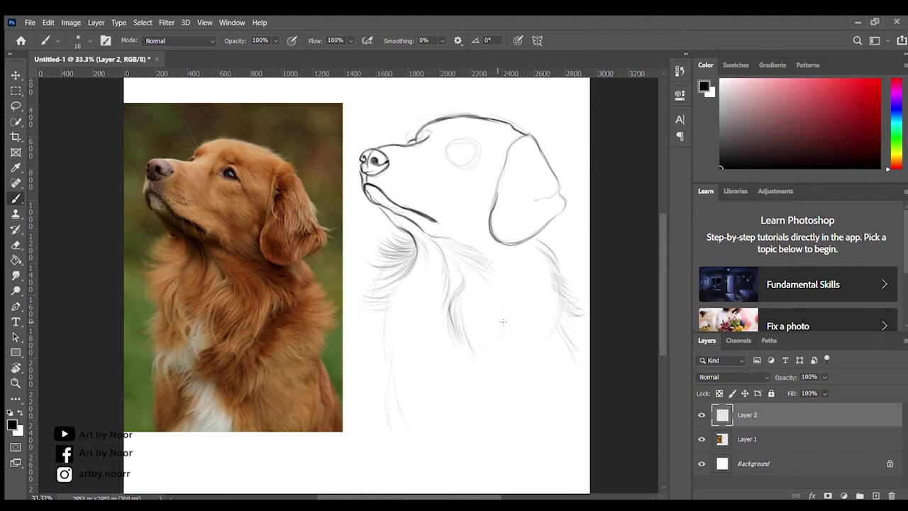
# Draw the curve of the dog's eye
pyautogui.hotkey('ctrl', '+')
pyautogui.moveTo(499, 213); pyautogui.dragTo(520, 211)
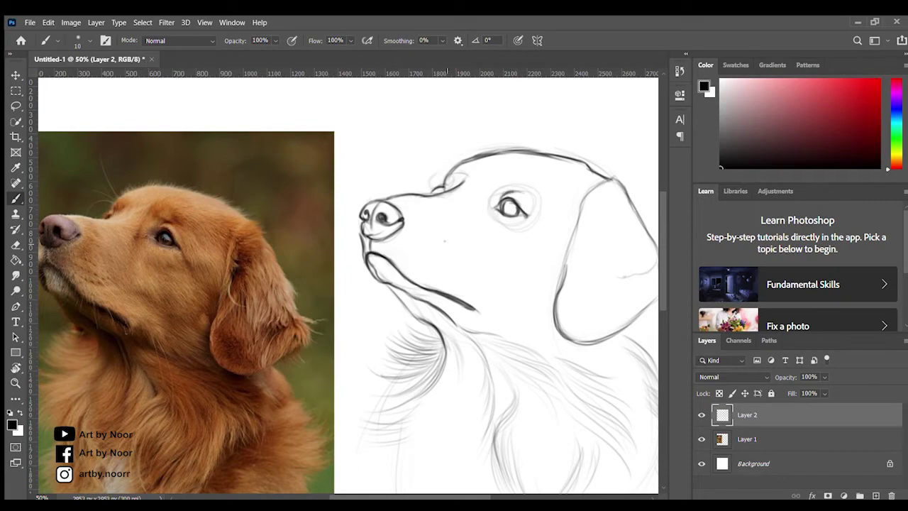
pyautogui.hotkey('ctrl', '-')
pyautogui.hotkey('ctrl', '+')
# Add small detail strokes around the mouth and forehead
pyautogui.moveTo(386, 238); pyautogui.dragTo(409, 251)
pyautogui.moveTo(426, 283); pyautogui.dragTo(451, 279)
pyautogui.moveTo(488, 168); pyautogui.dragTo(471, 183)
pyautogui.hotkey('ctrl', '-')
# Draw fur strokes down the neck, chest, lower chest and left side
pyautogui.moveTo(390, 351); pyautogui.dragTo(382, 426)
pyautogui.moveTo(394, 334); pyautogui.dragTo(373, 380)
pyautogui.moveTo(390, 298)
pyautogui.mouseDown()
pyautogui.moveTo(362, 348)
pyautogui.moveTo(397, 355)
pyautogui.mouseUp()
pyautogui.moveTo(507, 330); pyautogui.dragTo(425, 436)
pyautogui.moveTo(408, 373); pyautogui.dragTo(399, 476)
pyautogui.moveTo(397, 359); pyautogui.dragTo(387, 479)
pyautogui.moveTo(418, 337); pyautogui.dragTo(399, 363)
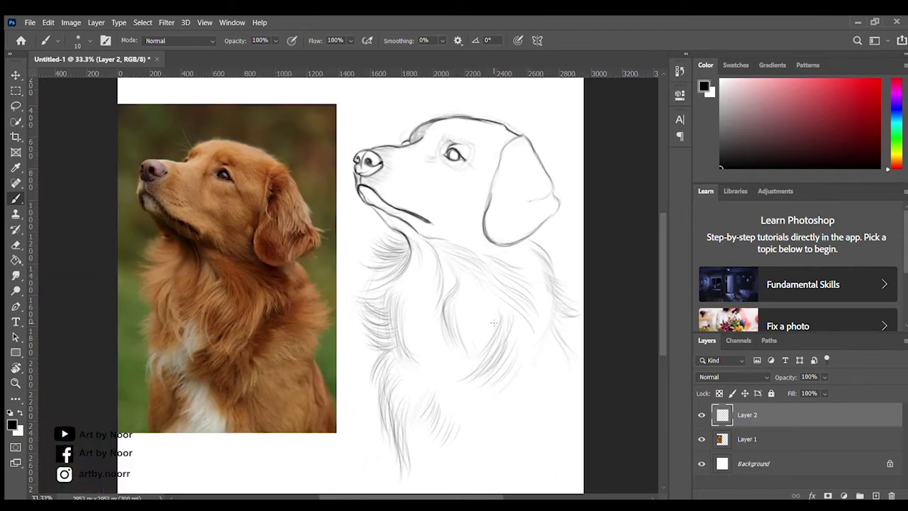
# Add right-side chest fur and an inner ear line, then create a new layer for base colours
pyautogui.moveTo(571, 347); pyautogui.dragTo(574, 423)
pyautogui.moveTo(536, 358); pyautogui.dragTo(515, 388)
pyautogui.moveTo(538, 332); pyautogui.dragTo(518, 384)
pyautogui.moveTo(564, 325); pyautogui.dragTo(529, 382)
pyautogui.moveTo(504, 181); pyautogui.dragTo(490, 214)
pyautogui.keyDown('alt'); pyautogui.click(260, 254); pyautogui.keyUp('alt')
# Sample a brown from the photo and paint dark brown ear strokes at 42% opacity
pyautogui.press('4')
pyautogui.press('2')
pyautogui.moveTo(490, 181); pyautogui.dragTo(484, 243)
pyautogui.moveTo(412, 231); pyautogui.dragTo(420, 266)
# With a size 90 brush, shade the jaw, neck, chest and ear in brown
pyautogui.press(']')
pyautogui.press(']')
pyautogui.press(']')
pyautogui.moveTo(380, 209)
pyautogui.mouseDown()
pyautogui.moveTo(426, 280)
pyautogui.moveTo(450, 238)
pyautogui.mouseUp()
pyautogui.moveTo(514, 149); pyautogui.dragTo(508, 188)
pyautogui.moveTo(553, 290); pyautogui.dragTo(478, 388)
pyautogui.moveTo(433, 244); pyautogui.dragTo(553, 298)
pyautogui.moveTo(383, 301); pyautogui.dragTo(447, 252)
pyautogui.moveTo(472, 245); pyautogui.dragTo(454, 231)
# Paint a lighter brown over the neck, chest and front fur
pyautogui.keyDown('alt'); pyautogui.click(242, 229); pyautogui.keyUp('alt')
pyautogui.moveTo(489, 188)
pyautogui.mouseDown()
pyautogui.moveTo(444, 248)
pyautogui.moveTo(425, 248)
pyautogui.mouseUp()
pyautogui.moveTo(468, 259); pyautogui.dragTo(443, 344)
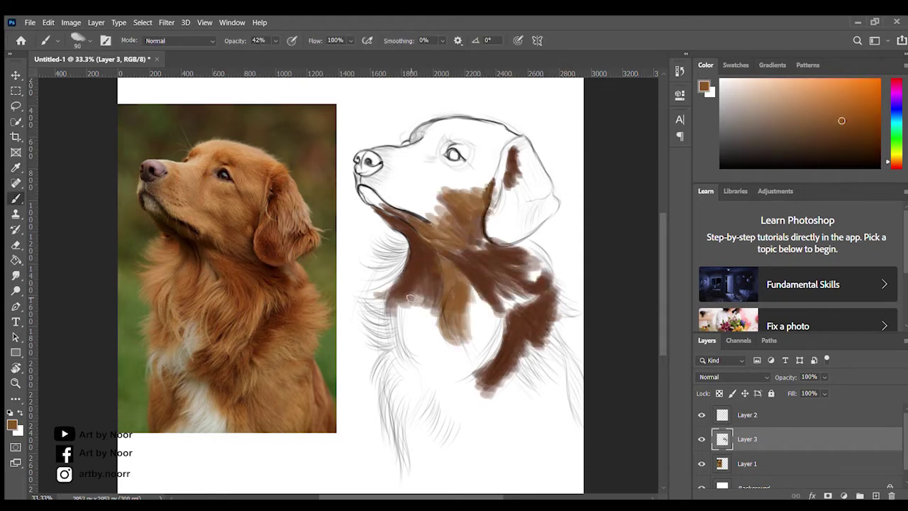
pyautogui.moveTo(433, 291); pyautogui.dragTo(362, 348)
pyautogui.moveTo(432, 312)
pyautogui.mouseDown()
pyautogui.moveTo(419, 483)
pyautogui.moveTo(475, 426)
pyautogui.mouseUp()
# With a size 200 brush, cover the body, head, muzzle and ear in brown, filling white areas
pyautogui.press(']')
pyautogui.press(']')
pyautogui.press(']')
pyautogui.moveTo(567, 348); pyautogui.dragTo(483, 490)
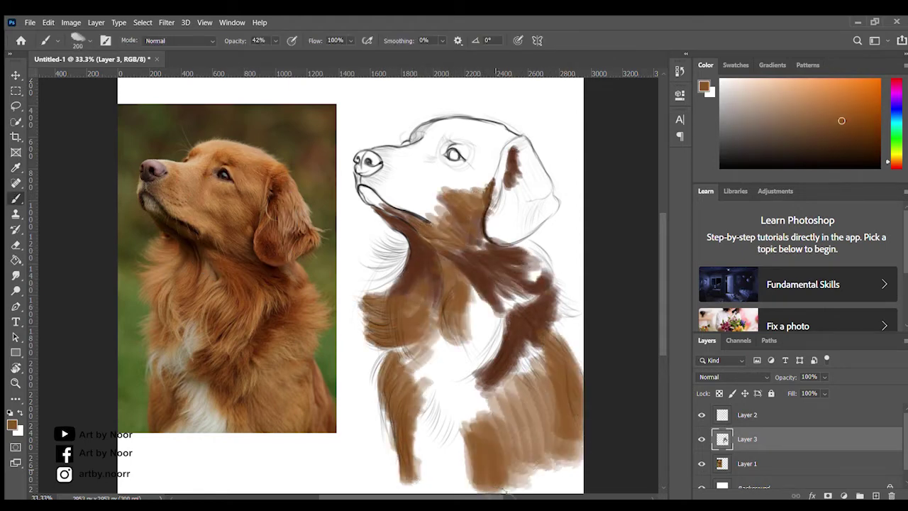
pyautogui.moveTo(581, 334); pyautogui.dragTo(497, 489)
pyautogui.moveTo(426, 398); pyautogui.dragTo(511, 298)
pyautogui.moveTo(412, 469); pyautogui.dragTo(475, 415)
pyautogui.moveTo(397, 213)
pyautogui.mouseDown()
pyautogui.moveTo(489, 134)
pyautogui.moveTo(525, 199)
pyautogui.mouseUp()
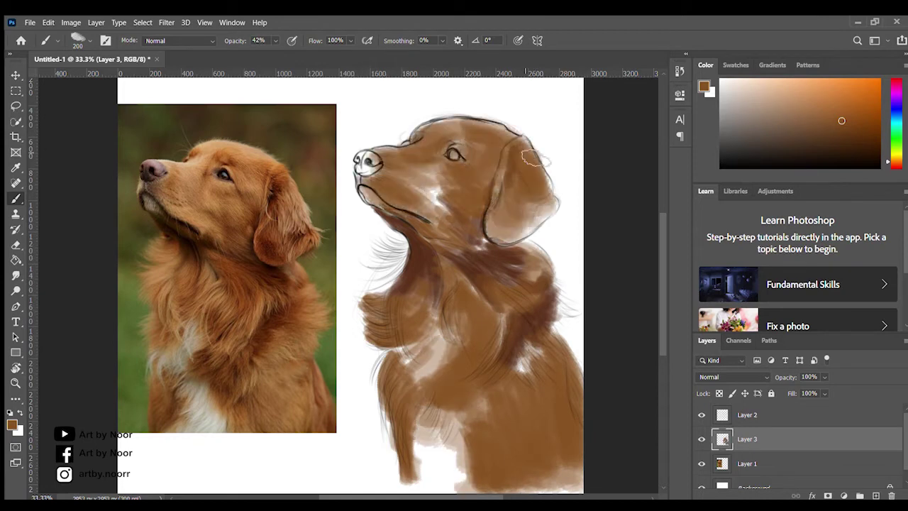
pyautogui.moveTo(539, 163); pyautogui.dragTo(497, 234)
pyautogui.moveTo(433, 135); pyautogui.dragTo(497, 121)
# Paint lighter tan strokes across the chest, both sides and the ear
pyautogui.keyDown('alt'); pyautogui.click(403, 224); pyautogui.keyUp('alt')
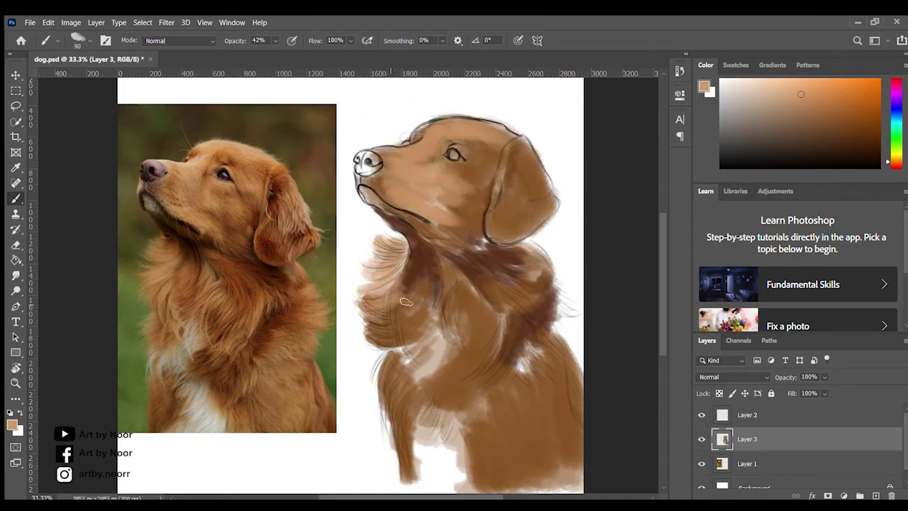
pyautogui.moveTo(383, 298); pyautogui.dragTo(369, 397)
pyautogui.moveTo(567, 298); pyautogui.dragTo(540, 425)
pyautogui.moveTo(582, 383); pyautogui.dragTo(483, 490)
pyautogui.moveTo(496, 354)
pyautogui.mouseDown()
pyautogui.moveTo(506, 297)
pyautogui.moveTo(454, 281)
pyautogui.mouseUp()
pyautogui.moveTo(511, 149); pyautogui.dragTo(546, 212)
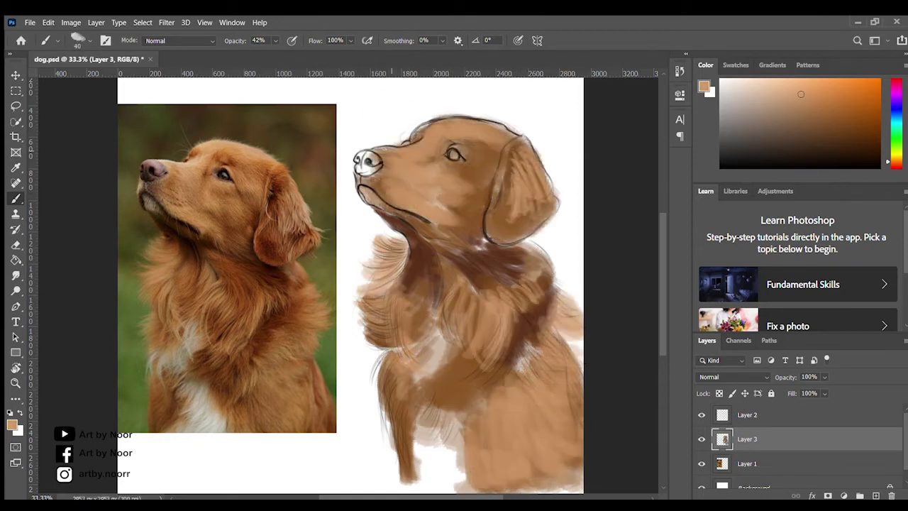
# Paint dark brown on the neck and chest, lighter tan mid-chest, and a dark right-shoulder stroke
pyautogui.keyDown('alt'); pyautogui.click(384, 206); pyautogui.keyUp('alt')
pyautogui.press(']')
pyautogui.moveTo(425, 334); pyautogui.dragTo(440, 482)
pyautogui.keyDown('alt'); pyautogui.click(432, 298); pyautogui.keyUp('alt')
pyautogui.moveTo(432, 298); pyautogui.dragTo(496, 248)
pyautogui.keyDown('alt'); pyautogui.click(497, 270); pyautogui.keyUp('alt')
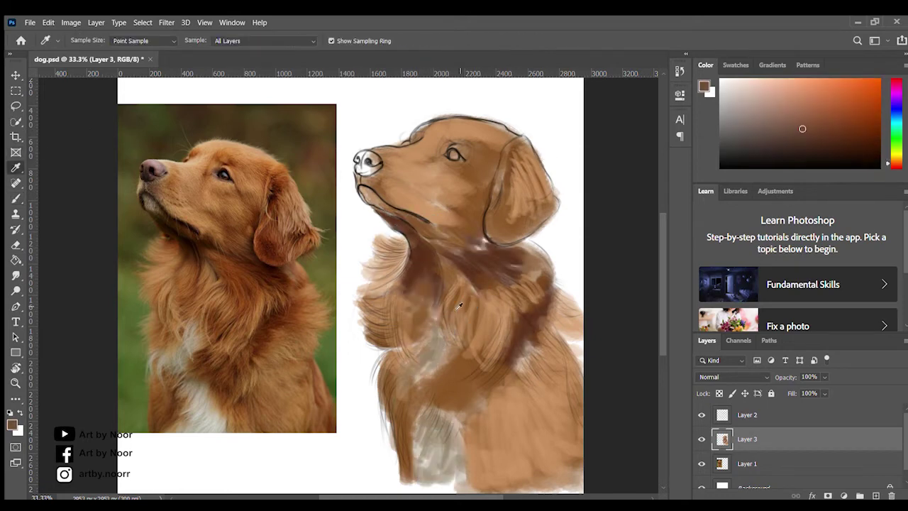
pyautogui.moveTo(419, 248); pyautogui.dragTo(397, 333)
pyautogui.moveTo(511, 262)
pyautogui.mouseDown()
pyautogui.moveTo(531, 342)
pyautogui.moveTo(468, 408)
pyautogui.mouseUp()
# Paint tan over the head and forehead and brown over the ear
pyautogui.keyDown('alt'); pyautogui.click(454, 184); pyautogui.keyUp('alt')
pyautogui.moveTo(433, 163); pyautogui.dragTo(472, 204)
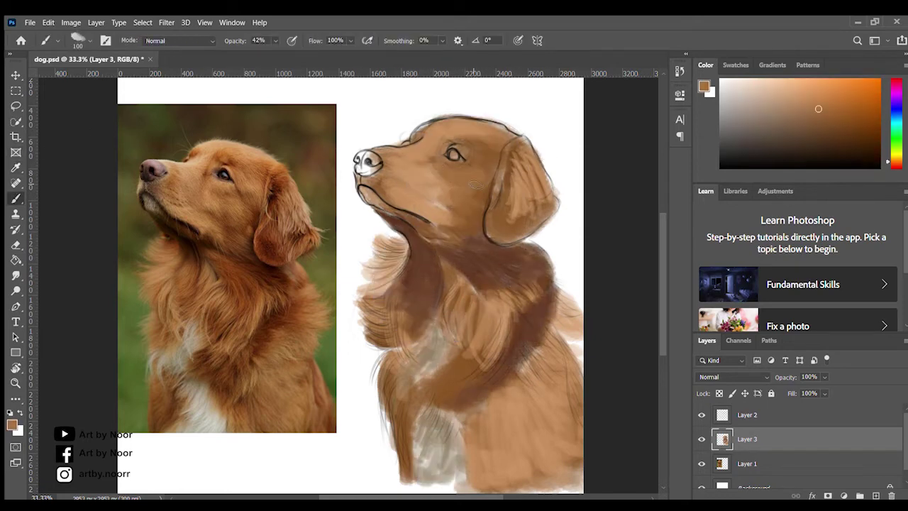
pyautogui.moveTo(447, 128); pyautogui.dragTo(511, 185)
pyautogui.keyDown('alt'); pyautogui.click(547, 206); pyautogui.keyUp('alt')
pyautogui.moveTo(526, 142)
pyautogui.mouseDown()
pyautogui.moveTo(546, 227)
pyautogui.moveTo(510, 238)
pyautogui.mouseUp()
# With a size 35 brush, darken the ear, head, chin and area around the eye
pyautogui.press('[')
pyautogui.press('[')
pyautogui.press('[')
pyautogui.moveTo(489, 186); pyautogui.dragTo(521, 175)
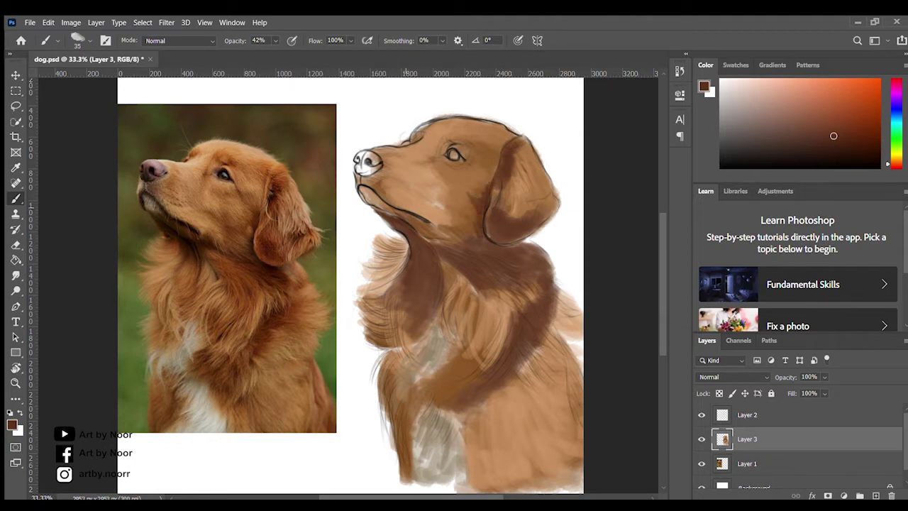
pyautogui.moveTo(376, 202); pyautogui.dragTo(433, 227)
pyautogui.moveTo(447, 134); pyautogui.dragTo(465, 146)
# Add subtle darker brown strokes on the chest, neck, jaw, ear and below the chin
pyautogui.keyDown('alt'); pyautogui.click(537, 321); pyautogui.keyUp('alt')
pyautogui.moveTo(537, 321); pyautogui.dragTo(489, 376)
pyautogui.moveTo(521, 241); pyautogui.dragTo(472, 255)
pyautogui.moveTo(543, 202); pyautogui.dragTo(503, 156)
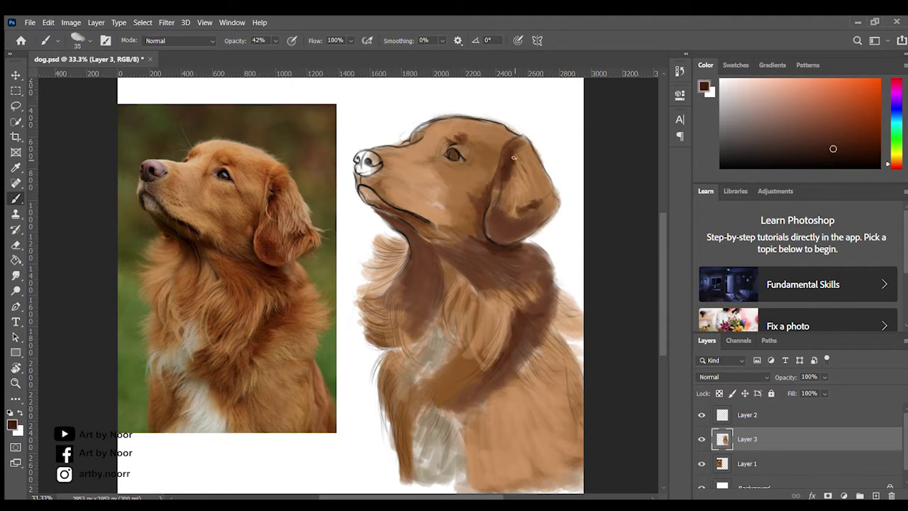
pyautogui.moveTo(376, 206)
pyautogui.mouseDown()
pyautogui.moveTo(426, 227)
pyautogui.moveTo(440, 284)
pyautogui.mouseUp()
pyautogui.moveTo(437, 225)
pyautogui.mouseDown()
pyautogui.moveTo(472, 253)
pyautogui.moveTo(412, 280)
pyautogui.mouseUp()
# With a size 20 brush, paint dark brown inside the ear and across the chest
pyautogui.press('[')
pyautogui.press('[')
pyautogui.press('[')
pyautogui.moveTo(490, 183)
pyautogui.mouseDown()
pyautogui.moveTo(484, 238)
pyautogui.moveTo(552, 191)
pyautogui.mouseUp()
pyautogui.moveTo(567, 313); pyautogui.dragTo(515, 319)
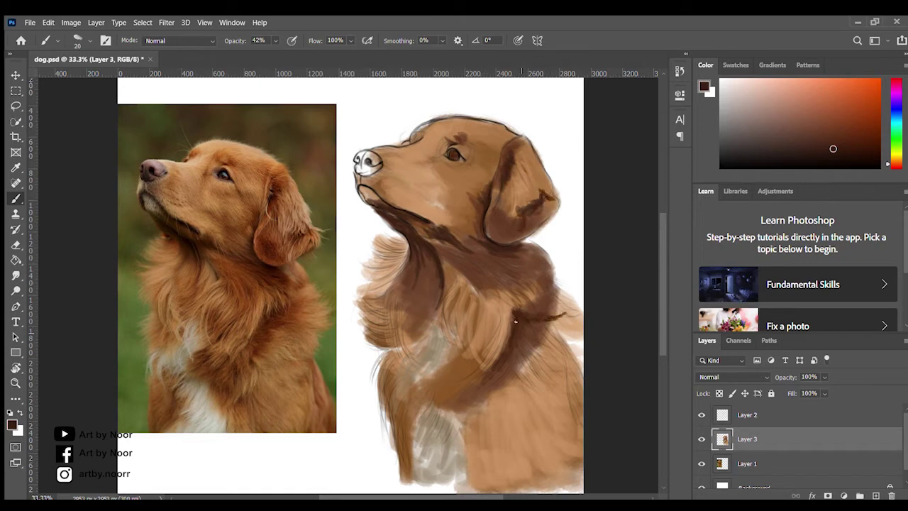
pyautogui.hotkey('ctrl', '-')
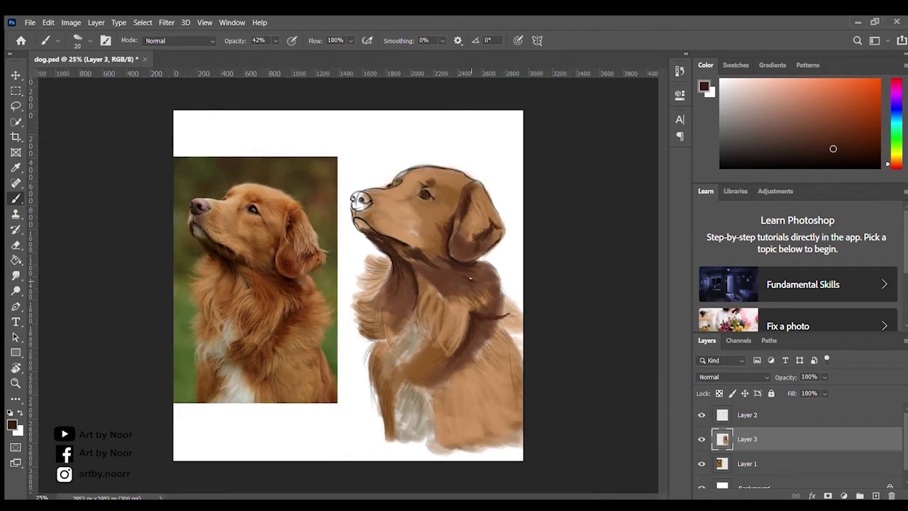
pyautogui.keyDown('alt'); pyautogui.click(440, 327); pyautogui.keyUp('alt')
# With a size 50 brush at 36% opacity, paint brown strokes over the chest and lower body
pyautogui.press(']')
pyautogui.press(']')
pyautogui.press(']')
pyautogui.press('3')
pyautogui.press('6')
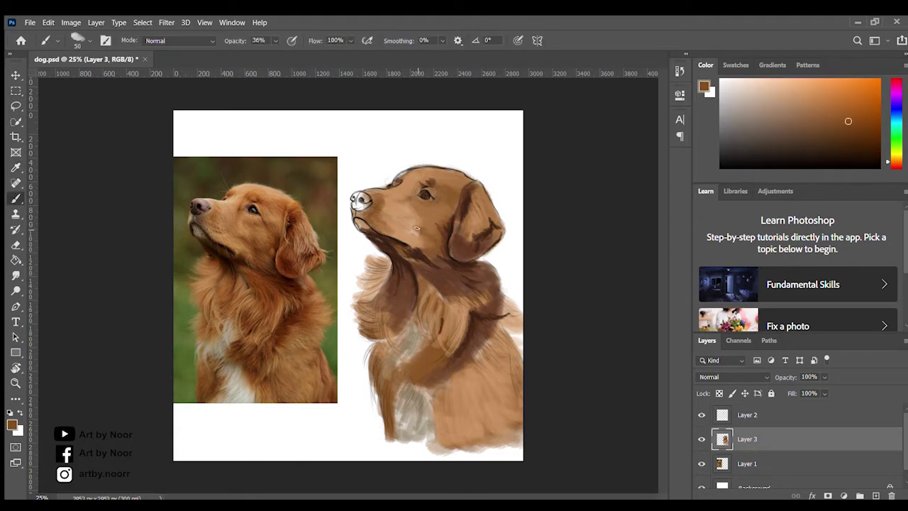
pyautogui.moveTo(497, 323); pyautogui.dragTo(454, 426)
pyautogui.moveTo(454, 376); pyautogui.dragTo(426, 404)
pyautogui.moveTo(496, 405)
pyautogui.mouseDown()
pyautogui.moveTo(458, 395)
pyautogui.moveTo(490, 433)
pyautogui.mouseUp()
pyautogui.moveTo(496, 337)
pyautogui.mouseDown()
pyautogui.moveTo(518, 355)
pyautogui.moveTo(489, 401)
pyautogui.mouseUp()
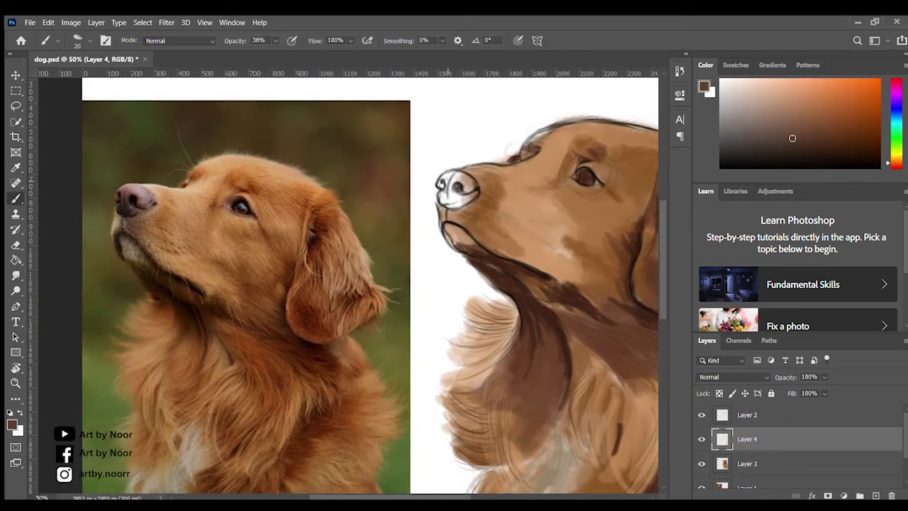
# Fill the white nose with dark brown and add a light reddish-brown highlight
pyautogui.press(']')
pyautogui.moveTo(447, 177)
pyautogui.mouseDown()
pyautogui.moveTo(458, 199)
pyautogui.moveTo(472, 188)
pyautogui.moveTo(468, 206)
pyautogui.moveTo(458, 208)
pyautogui.moveTo(461, 193)
pyautogui.mouseUp()
pyautogui.press('[')
pyautogui.press('[')
pyautogui.keyDown('alt'); pyautogui.click(446, 205); pyautogui.keyUp('alt')
pyautogui.keyDown('alt'); pyautogui.click(448, 179); pyautogui.keyUp('alt')
pyautogui.press('[')
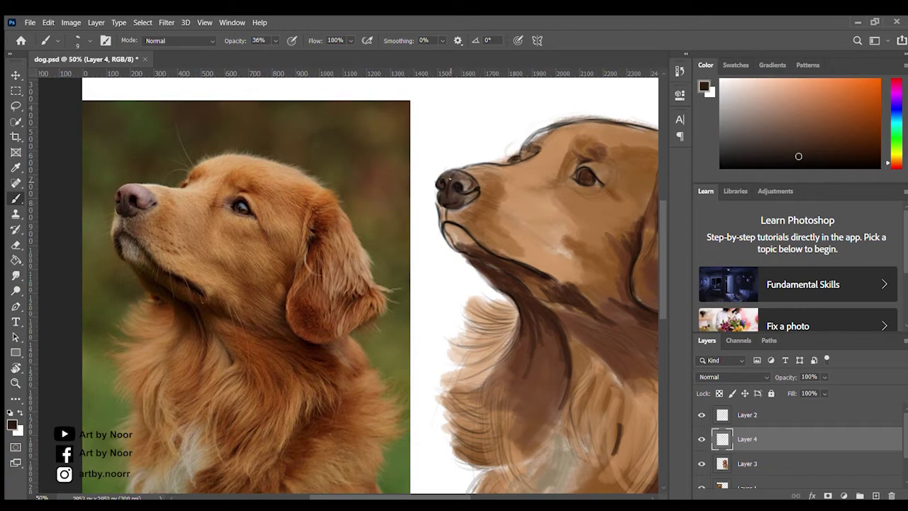
pyautogui.keyDown('alt'); pyautogui.click(460, 205); pyautogui.keyUp('alt')
pyautogui.moveTo(444, 174)
pyautogui.mouseDown()
pyautogui.moveTo(459, 178)
pyautogui.moveTo(401, 184)
pyautogui.mouseUp()
pyautogui.keyDown('alt'); pyautogui.click(463, 186); pyautogui.keyUp('alt')
# Add a new layer for eye details, sampling colours from the reference eye, at 8% opacity
pyautogui.hotkey('ctrl', 'shift', 'alt', 'n')
pyautogui.keyDown('alt'); pyautogui.click(513, 174); pyautogui.keyUp('alt')
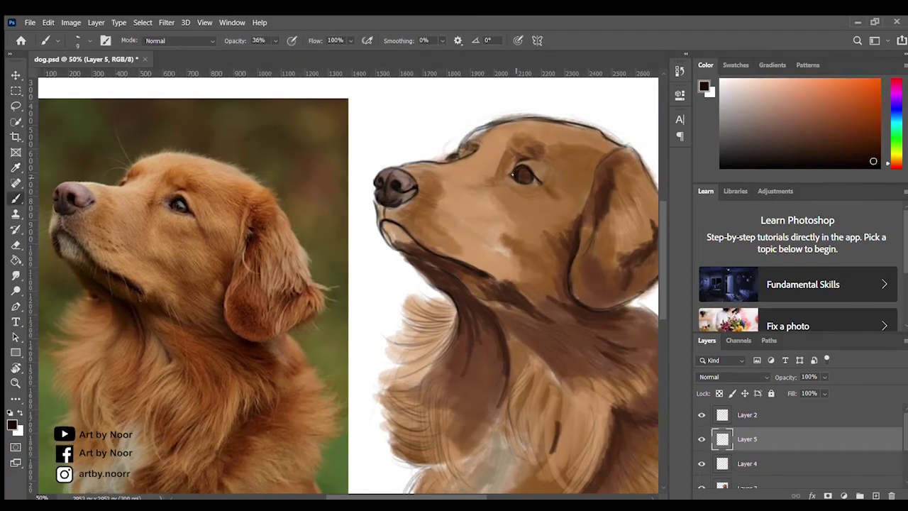
pyautogui.keyDown('alt'); pyautogui.click(172, 192); pyautogui.keyUp('alt')
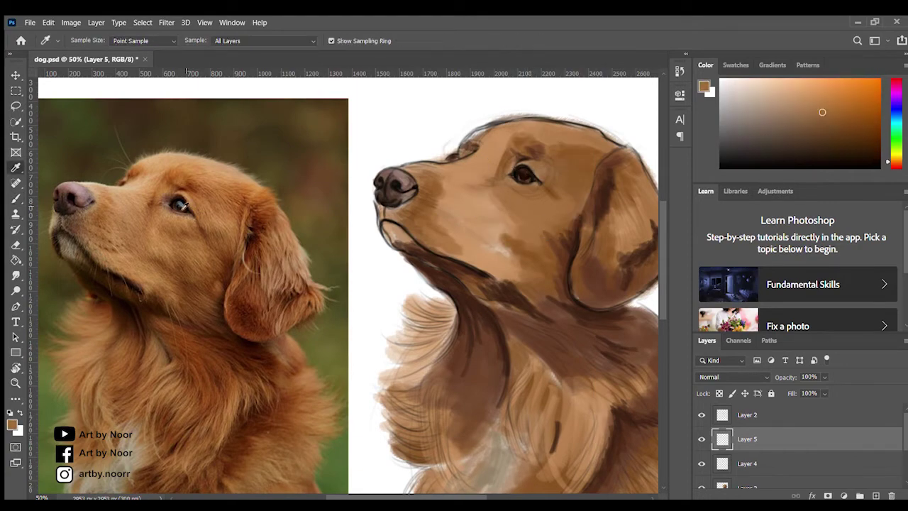
pyautogui.keyDown('alt'); pyautogui.click(177, 204); pyautogui.keyUp('alt')
pyautogui.keyDown('alt'); pyautogui.click(530, 177); pyautogui.keyUp('alt')
pyautogui.press('0')
pyautogui.press('8')
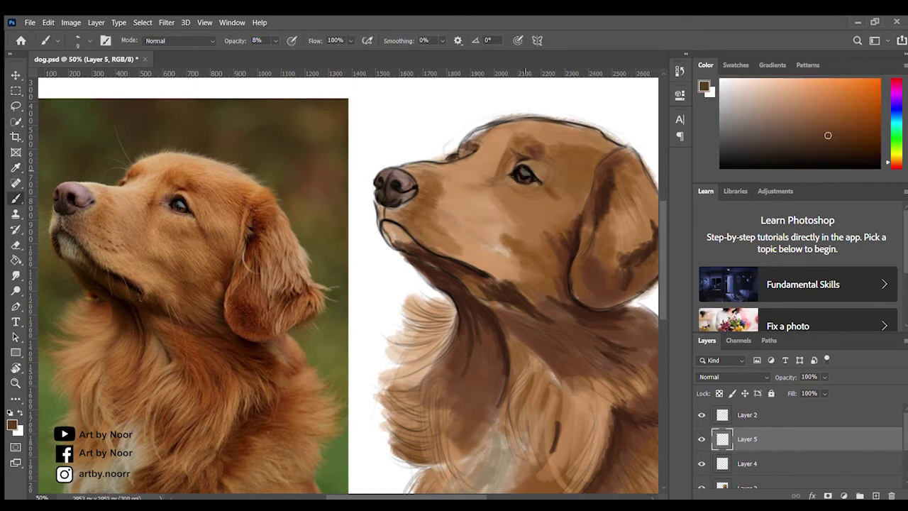
pyautogui.keyDown('alt'); pyautogui.click(438, 447); pyautogui.keyUp('alt')
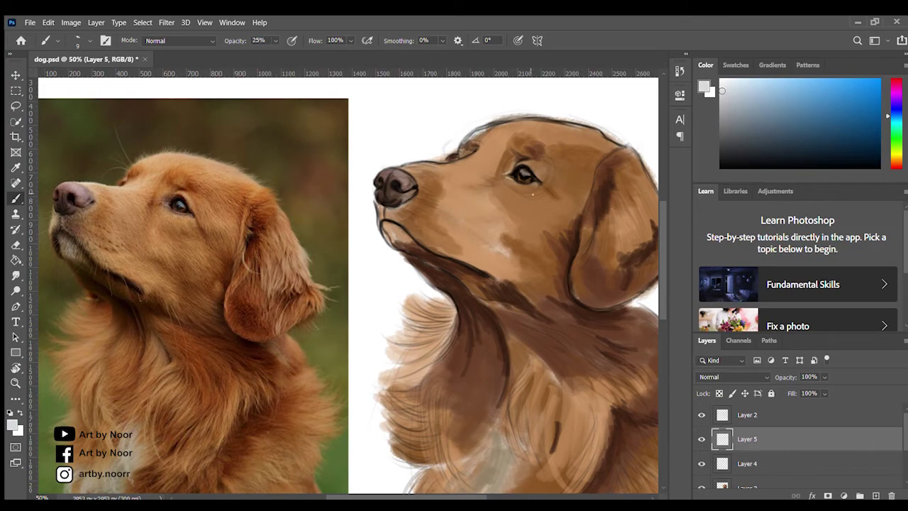
# Sample a brown from the base layer and add a new layer above it at 100% opacity
pyautogui.scroll(1, 473, 170)
pyautogui.hotkey('alt', '[')
pyautogui.hotkey('alt', '[')
pyautogui.keyDown('alt'); pyautogui.click(431, 229); pyautogui.keyUp('alt')
pyautogui.hotkey('ctrl', 'shift', 'alt', 'n')
pyautogui.scroll(-1, 432, 229)
pyautogui.scroll(1, 395, 210)
pyautogui.press('0')
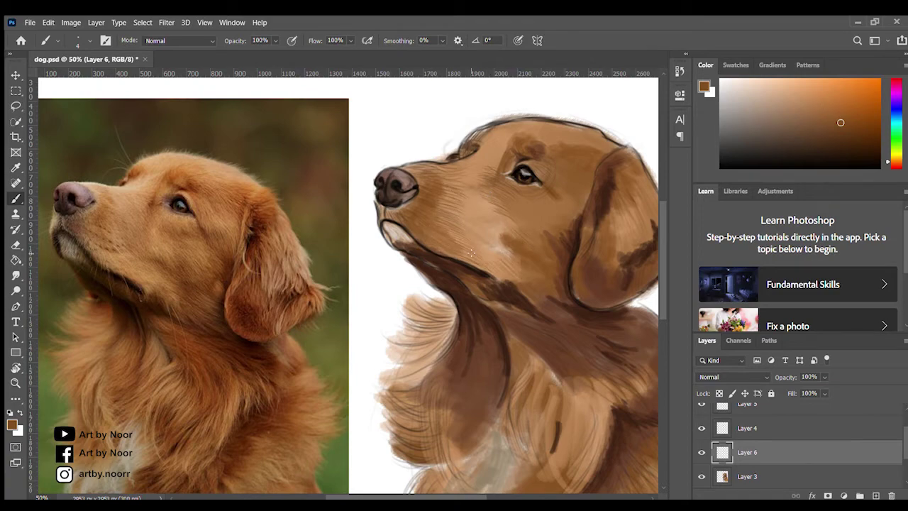
# Add darker fur strokes along the muzzle and a light stroke on top of the head, sampling browns
pyautogui.moveTo(489, 195); pyautogui.dragTo(446, 215)
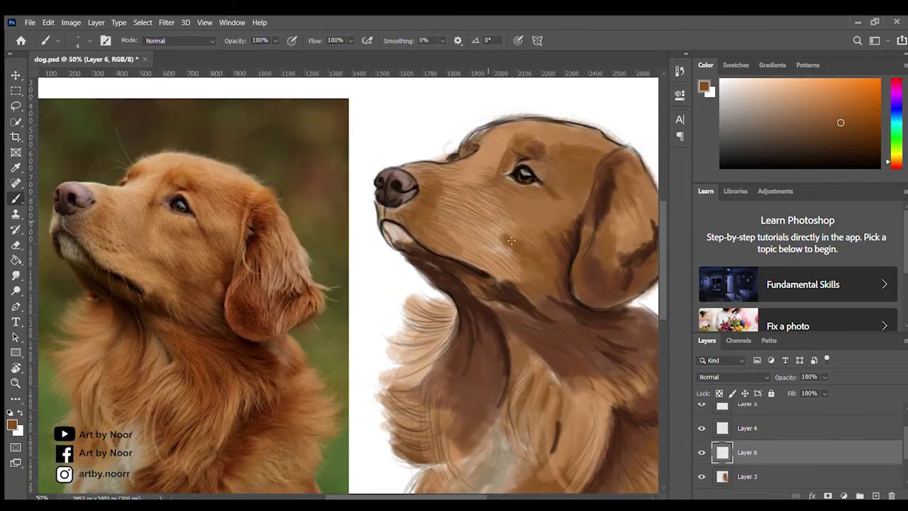
pyautogui.hotkey('ctrl', '-')
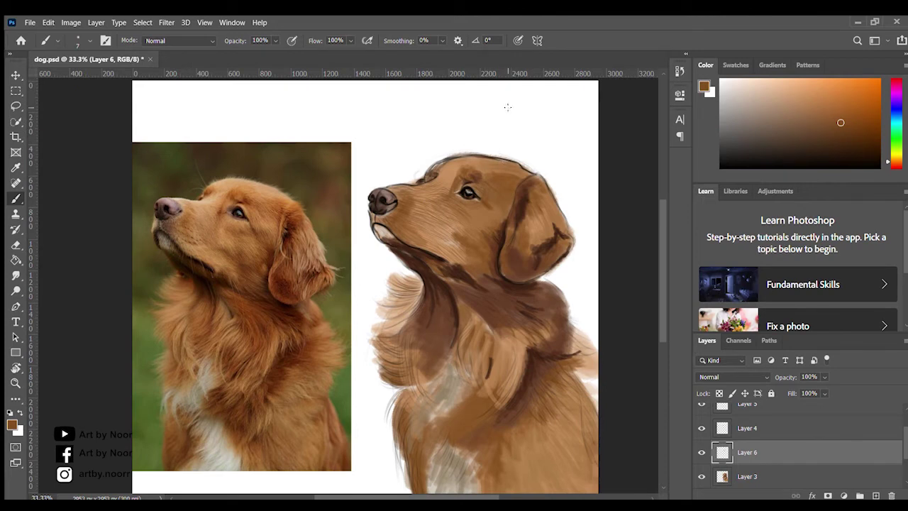
pyautogui.keyDown('alt'); pyautogui.click(454, 209); pyautogui.keyUp('alt')
pyautogui.press('[')
pyautogui.keyDown('alt'); pyautogui.click(518, 216); pyautogui.keyUp('alt')
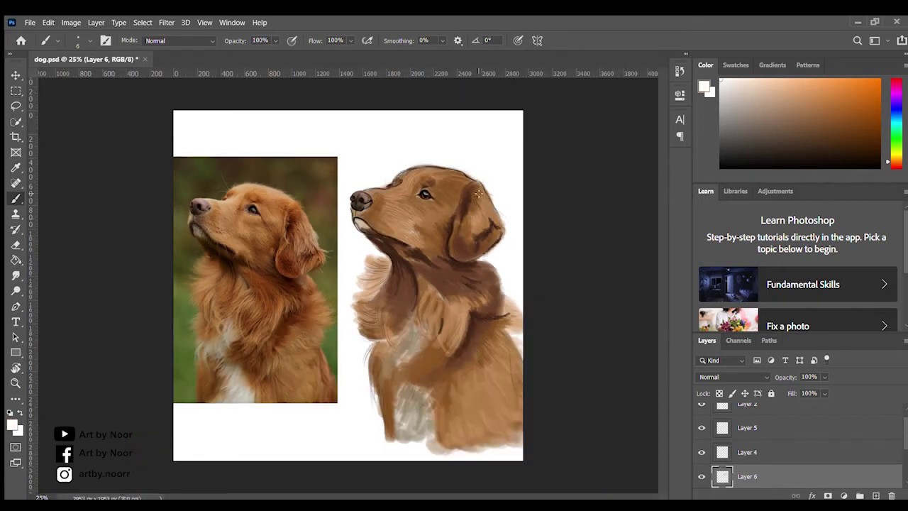
pyautogui.keyDown('alt'); pyautogui.click(462, 240); pyautogui.keyUp('alt')
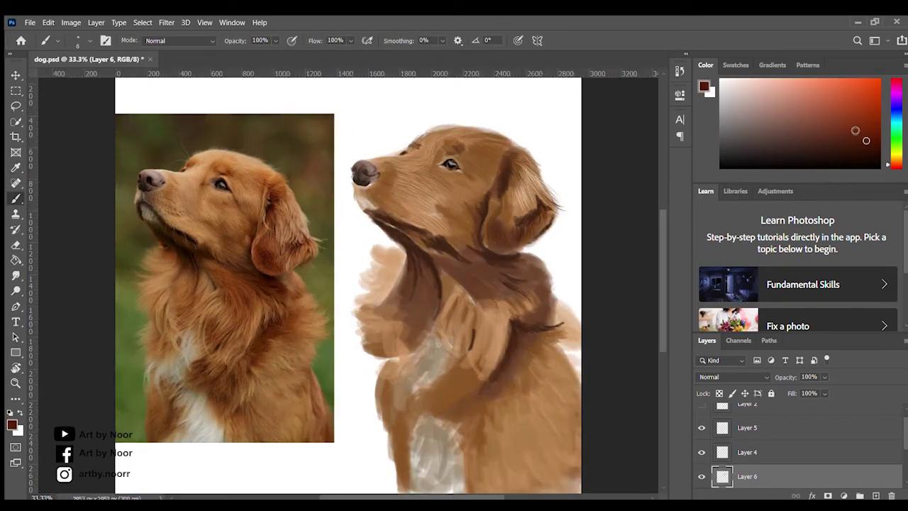
pyautogui.keyDown('alt'); pyautogui.click(498, 244); pyautogui.keyUp('alt')
pyautogui.keyDown('alt'); pyautogui.click(499, 138); pyautogui.keyUp('alt')
pyautogui.keyDown('alt'); pyautogui.click(495, 138); pyautogui.keyUp('alt')
pyautogui.moveTo(477, 139); pyautogui.dragTo(505, 134)
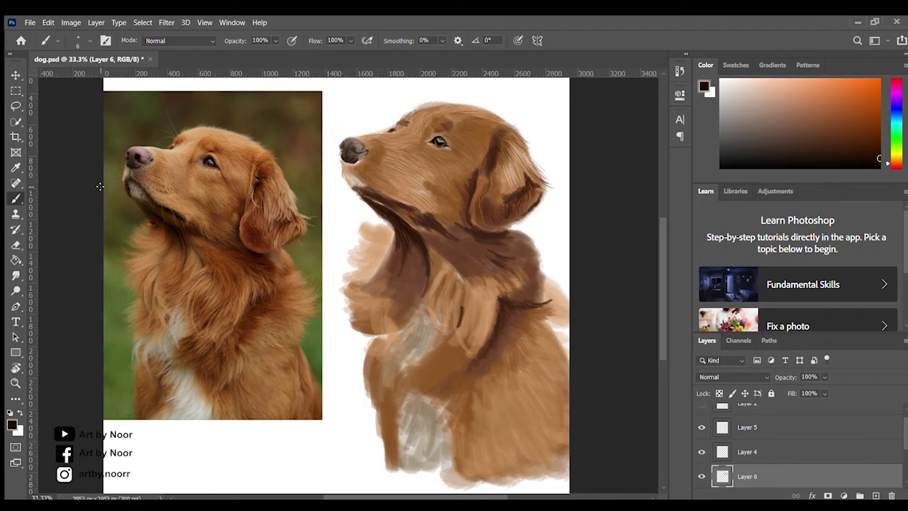
# Paint brown fur down the neck and chest, darken their edges, and shade the ear's inner edge
pyautogui.keyDown('alt'); pyautogui.click(387, 227); pyautogui.keyUp('alt')
pyautogui.moveTo(392, 227)
pyautogui.mouseDown()
pyautogui.moveTo(365, 241)
pyautogui.moveTo(355, 262)
pyautogui.moveTo(355, 305)
pyautogui.mouseUp()
pyautogui.keyDown('alt'); pyautogui.click(414, 254); pyautogui.keyUp('alt')
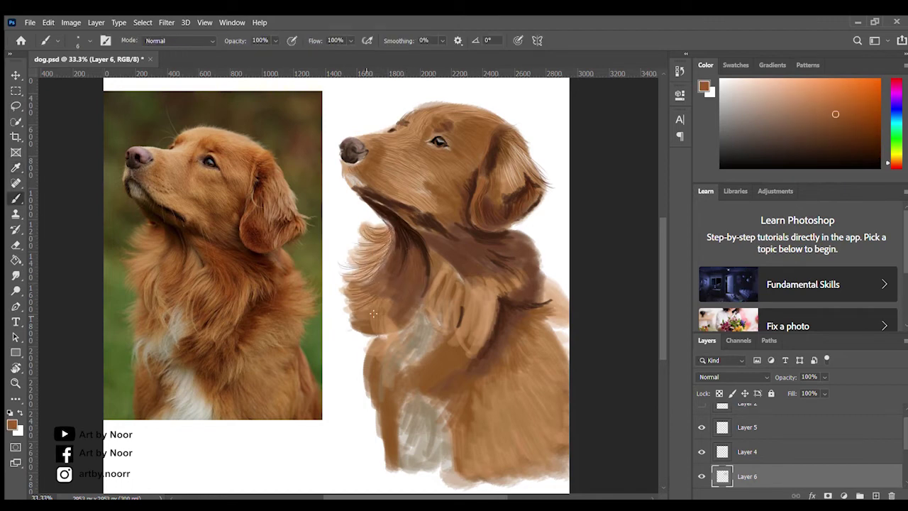
pyautogui.moveTo(367, 362); pyautogui.dragTo(381, 461)
pyautogui.moveTo(368, 394); pyautogui.dragTo(358, 346)
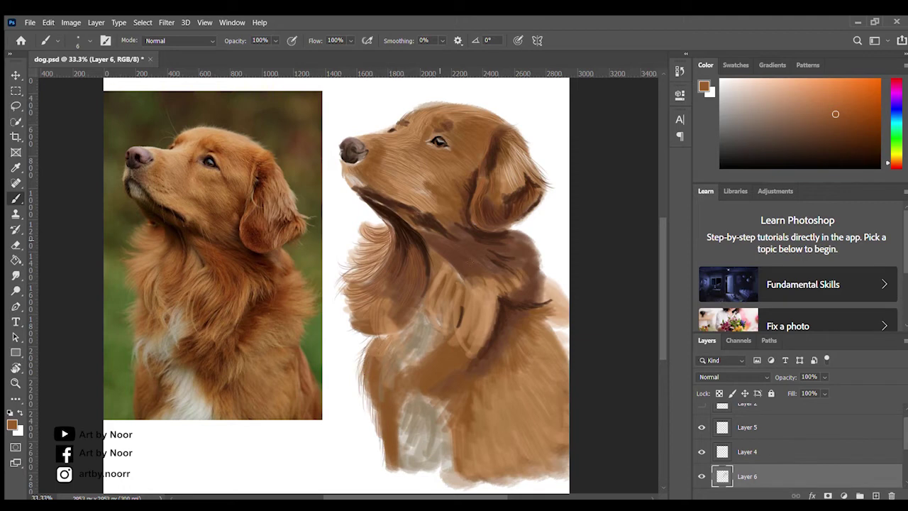
pyautogui.moveTo(529, 234); pyautogui.dragTo(542, 273)
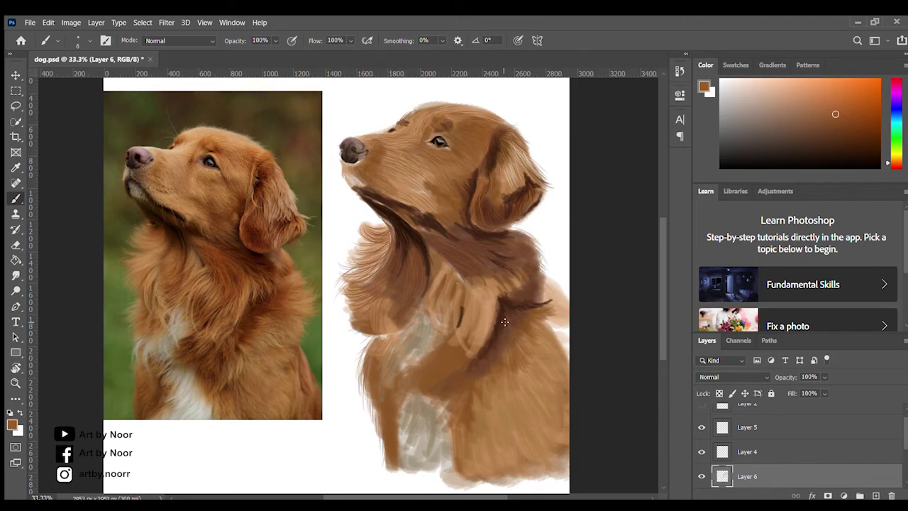
pyautogui.keyDown('alt'); pyautogui.click(529, 306); pyautogui.keyUp('alt')
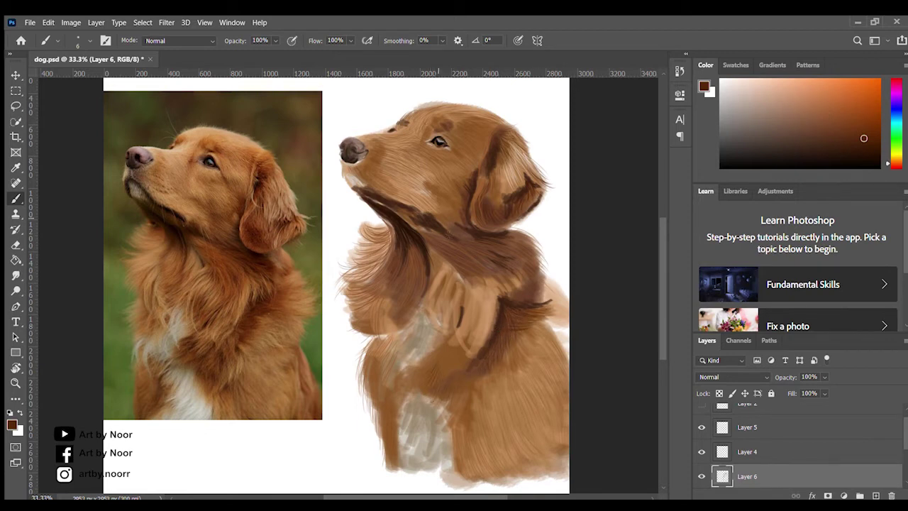
pyautogui.moveTo(510, 155); pyautogui.dragTo(496, 181)
pyautogui.moveTo(525, 131); pyautogui.dragTo(496, 184)
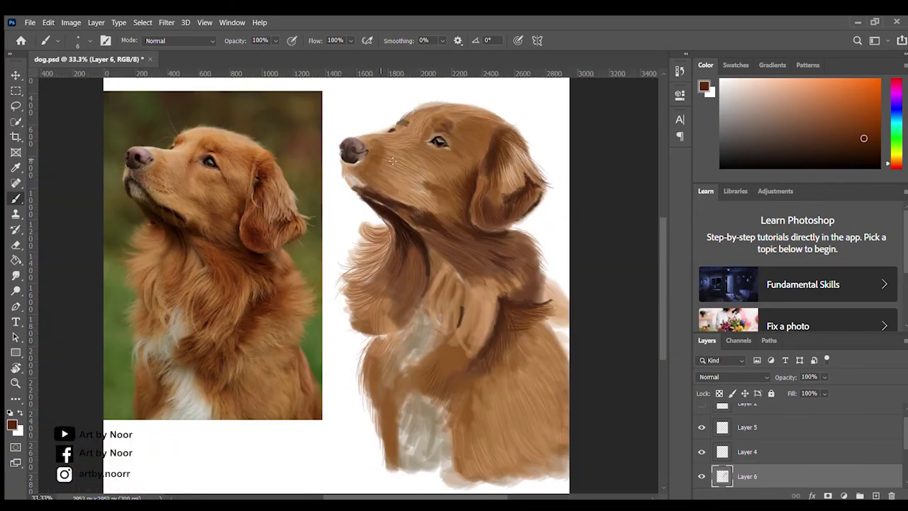
# Paint a white fur patch with light strokes on the chest
pyautogui.keyDown('alt'); pyautogui.click(461, 280); pyautogui.keyUp('alt')
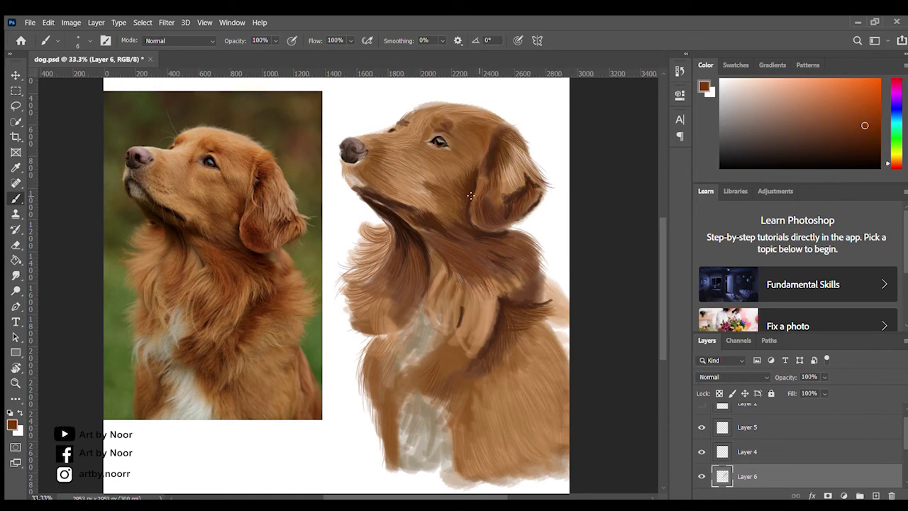
pyautogui.keyDown('alt'); pyautogui.click(542, 92); pyautogui.keyUp('alt')
pyautogui.moveTo(422, 404); pyautogui.dragTo(401, 462)
pyautogui.moveTo(433, 316)
pyautogui.mouseDown()
pyautogui.moveTo(386, 372)
pyautogui.moveTo(424, 333)
pyautogui.moveTo(405, 359)
pyautogui.mouseUp()
pyautogui.moveTo(448, 404)
pyautogui.mouseDown()
pyautogui.moveTo(429, 458)
pyautogui.moveTo(412, 470)
pyautogui.mouseUp()
# Add dark brown fur strokes over the chest, especially its left side
pyautogui.keyDown('alt'); pyautogui.click(376, 406); pyautogui.keyUp('alt')
pyautogui.moveTo(425, 365)
pyautogui.mouseDown()
pyautogui.moveTo(397, 404)
pyautogui.moveTo(424, 429)
pyautogui.mouseUp()
pyautogui.moveTo(465, 376); pyautogui.dragTo(461, 400)
pyautogui.moveTo(402, 408); pyautogui.dragTo(391, 476)
pyautogui.moveTo(389, 420); pyautogui.dragTo(382, 449)
pyautogui.moveTo(391, 359); pyautogui.dragTo(393, 419)
pyautogui.moveTo(379, 367); pyautogui.dragTo(376, 397)
pyautogui.moveTo(408, 314); pyautogui.dragTo(363, 361)
# Blend brown fur over the white patch's top and add faint darker fur on the chest's right
pyautogui.moveTo(438, 291); pyautogui.dragTo(430, 319)
pyautogui.moveTo(448, 303); pyautogui.dragTo(441, 337)
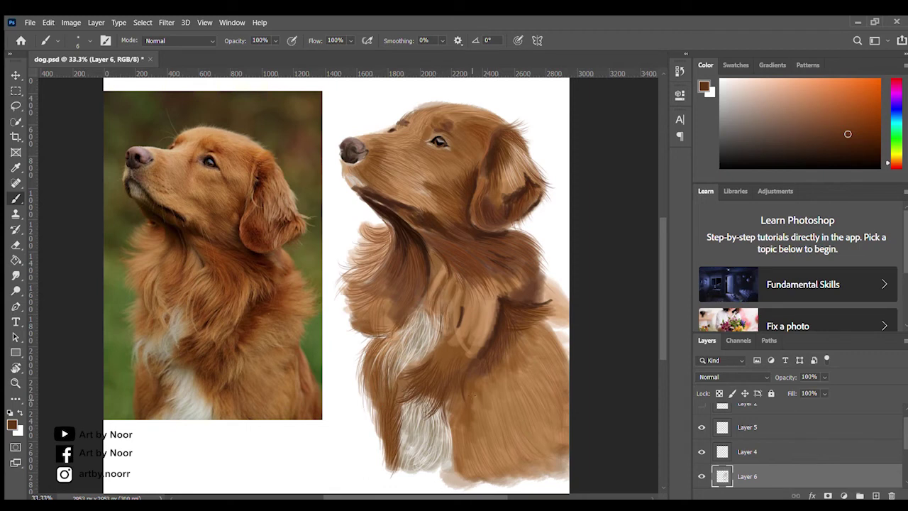
pyautogui.moveTo(548, 326); pyautogui.dragTo(530, 350)
pyautogui.keyDown('alt'); pyautogui.click(498, 371); pyautogui.keyUp('alt')
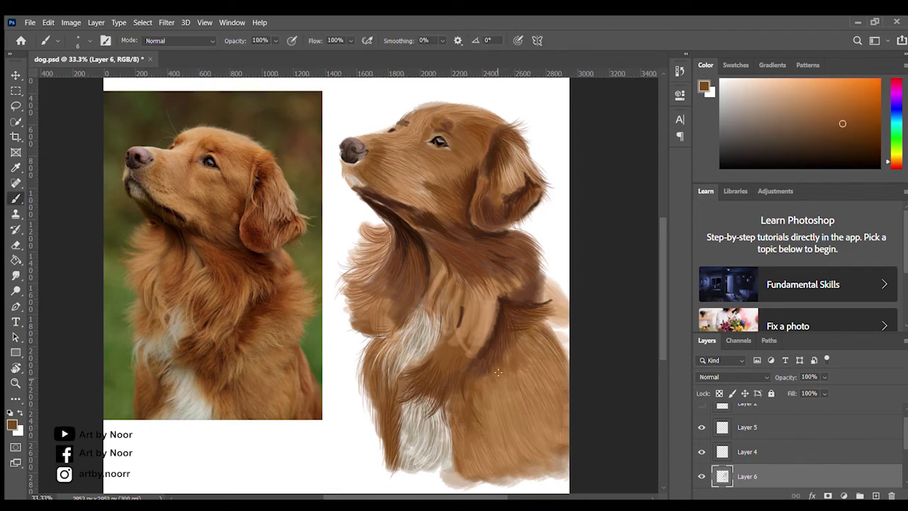
pyautogui.keyDown('alt'); pyautogui.click(459, 332); pyautogui.keyUp('alt')
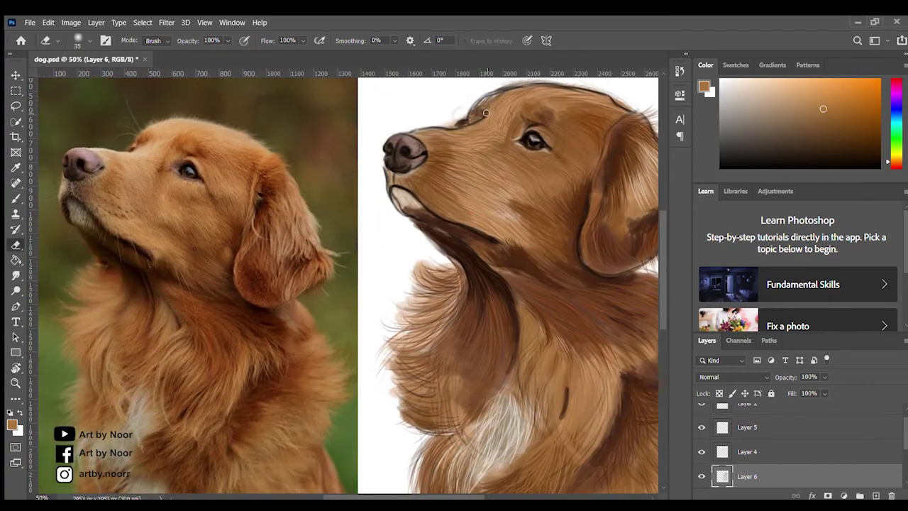
# On Layer 7, draw dark lines along the dog's mouth and chin
pyautogui.keyDown('alt'); pyautogui.click(454, 124); pyautogui.keyUp('alt')
pyautogui.moveTo(415, 173)
pyautogui.mouseDown()
pyautogui.moveTo(403, 170)
pyautogui.moveTo(391, 190)
pyautogui.mouseUp()
pyautogui.keyDown('alt'); pyautogui.click(437, 233); pyautogui.keyUp('alt')
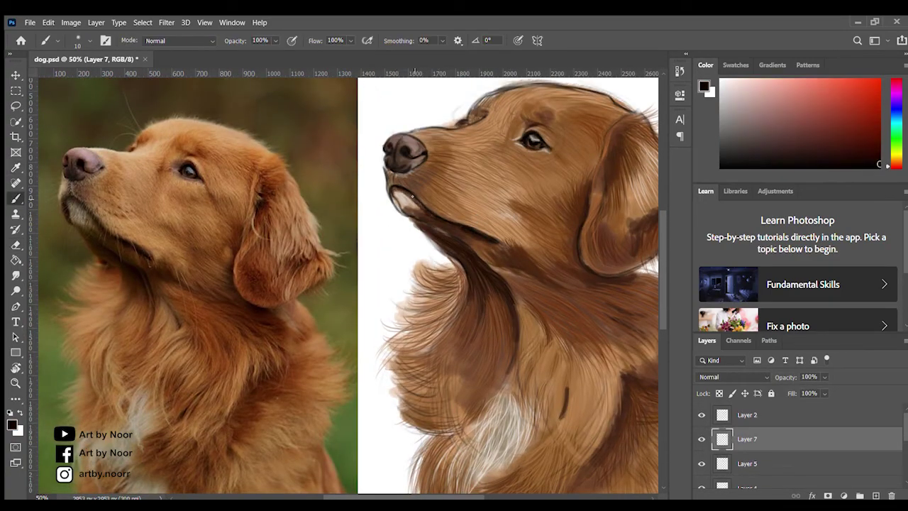
pyautogui.keyDown('alt'); pyautogui.click(287, 234); pyautogui.keyUp('alt')
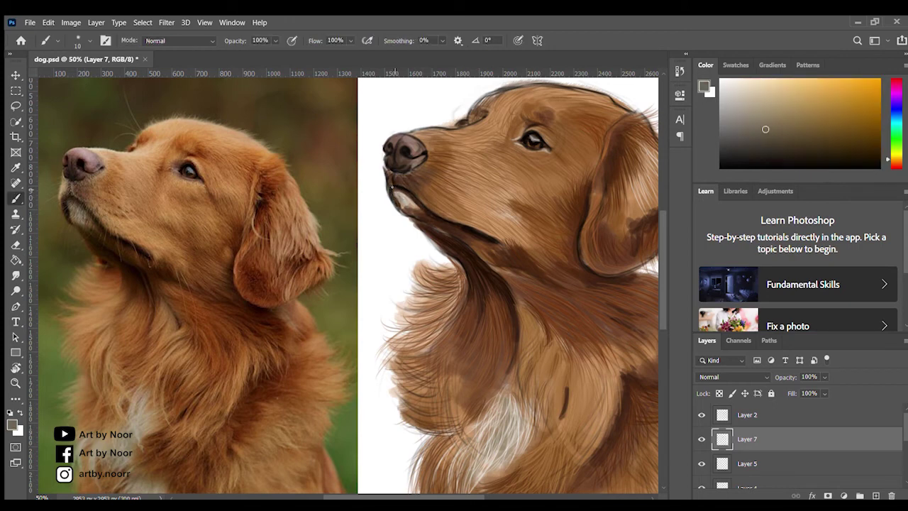
# On Layer 2, add a darker fur strand near the ear, sampling tan and reddish-brown tones
pyautogui.keyDown('alt'); pyautogui.click(165, 249); pyautogui.keyUp('alt')
pyautogui.moveTo(592, 178); pyautogui.dragTo(530, 193)
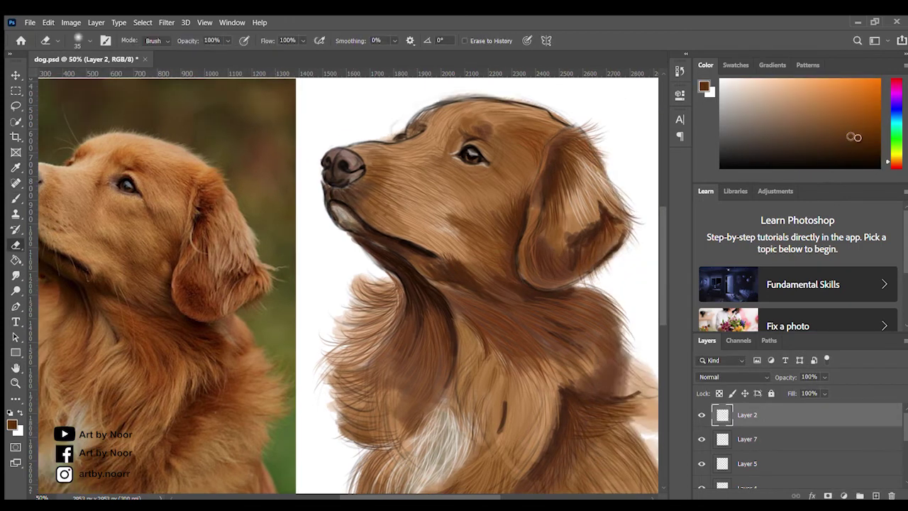
pyautogui.moveTo(548, 136); pyautogui.dragTo(540, 151)
pyautogui.hotkey('ctrl', '-')
pyautogui.keyDown('alt'); pyautogui.click(394, 179); pyautogui.keyUp('alt')
pyautogui.hotkey('ctrl', '+')
pyautogui.keyDown('alt'); pyautogui.click(573, 193); pyautogui.keyUp('alt')
pyautogui.keyDown('alt'); pyautogui.click(508, 213); pyautogui.keyUp('alt')
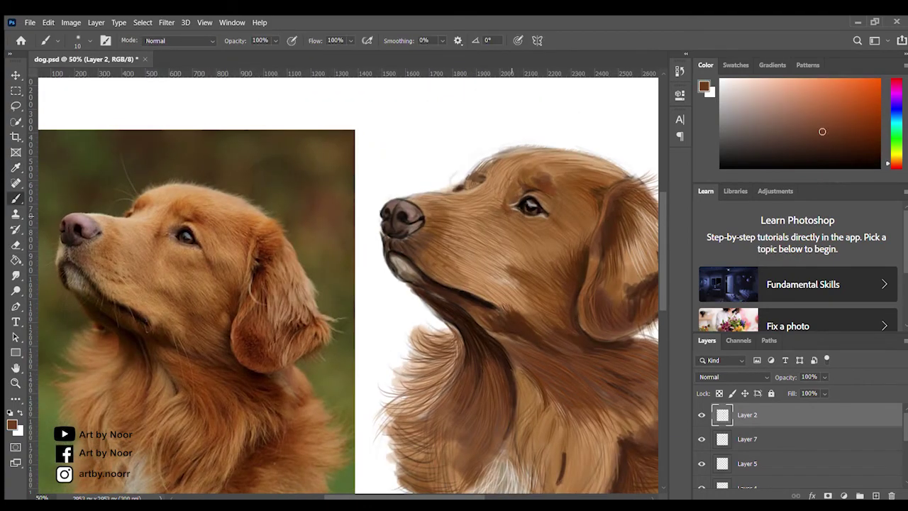
pyautogui.moveTo(547, 200); pyautogui.dragTo(473, 222)
pyautogui.moveTo(476, 410)
pyautogui.mouseDown()
pyautogui.moveTo(499, 255)
pyautogui.moveTo(517, 340)
pyautogui.mouseUp()
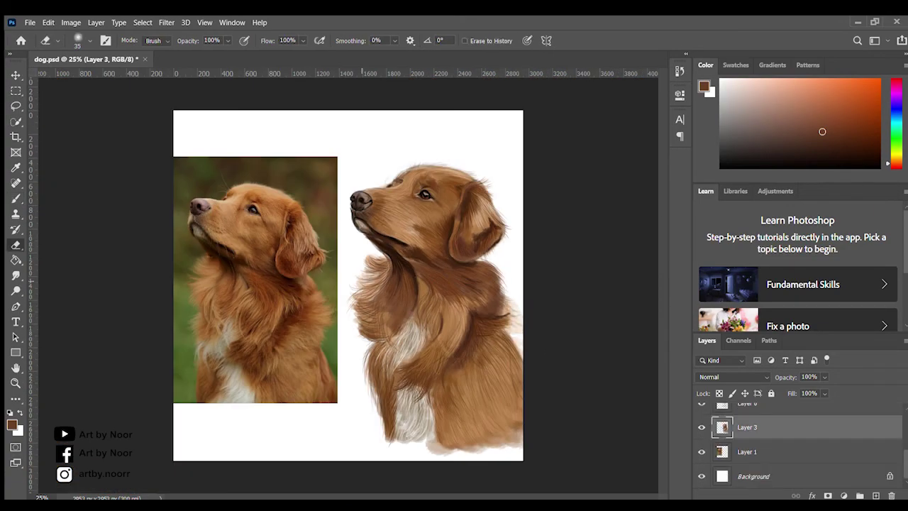
# Paint lighter fur on the left chest, then pick a light tan on Layer 6
pyautogui.press('b')
pyautogui.moveTo(376, 270); pyautogui.dragTo(400, 378)
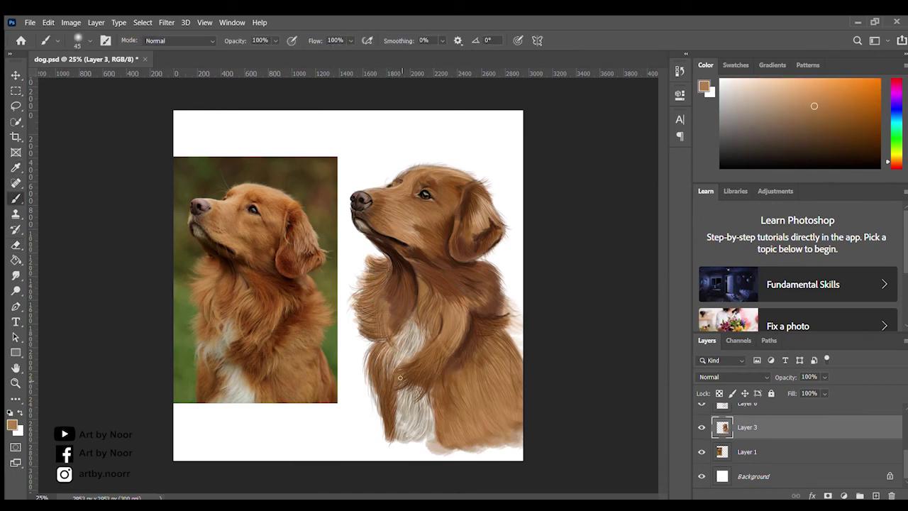
pyautogui.keyDown('ctrl'); pyautogui.click(437, 244); pyautogui.keyUp('ctrl')
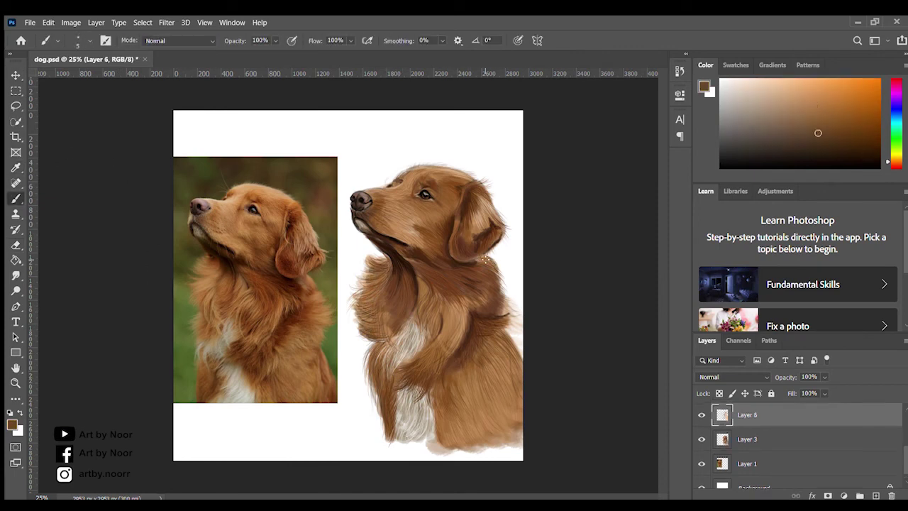
pyautogui.keyDown('alt'); pyautogui.click(500, 245); pyautogui.keyUp('alt')
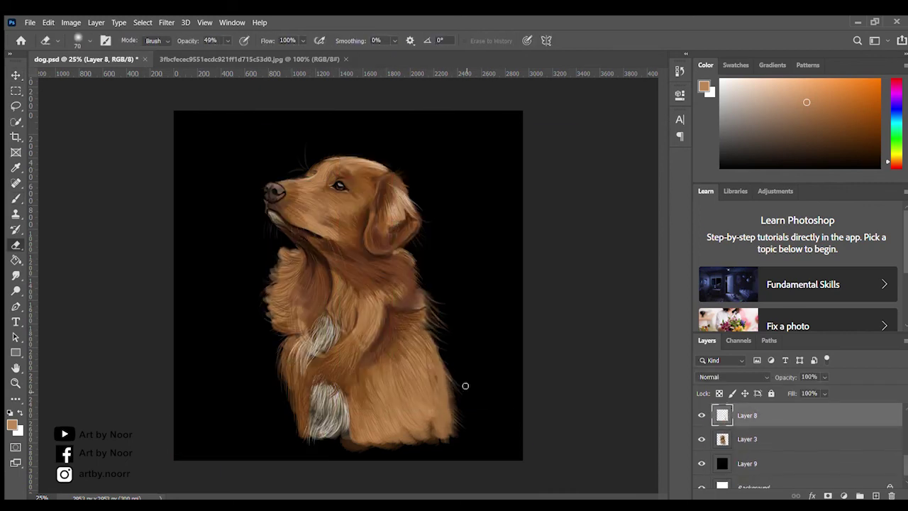
pyautogui.press('b')
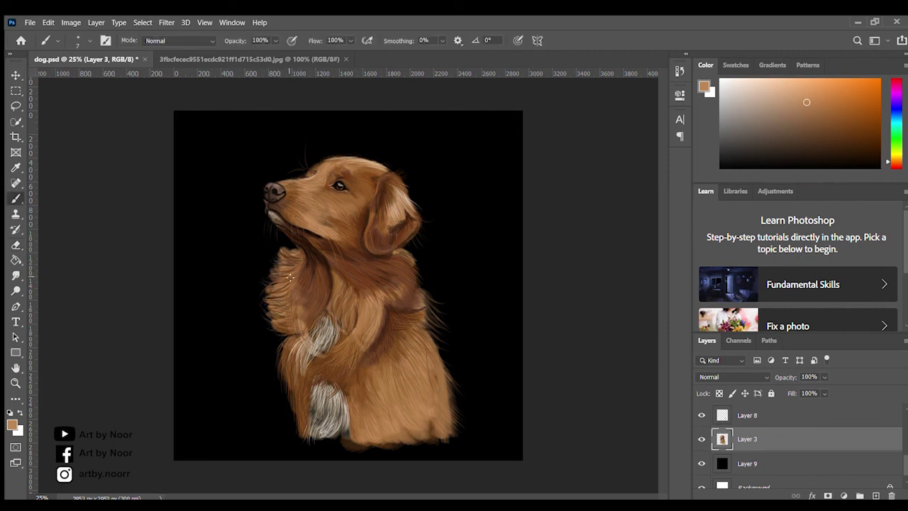